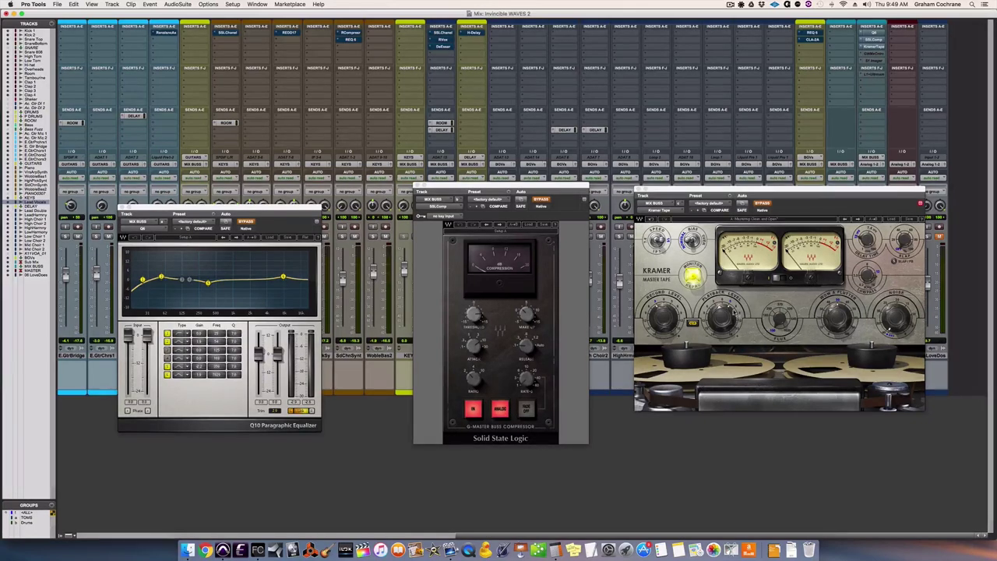
Close the open Kramer Tape, SSLComp and Q10 equalizer plug-in windows of the MIX BUSS track
left_click(638, 190)
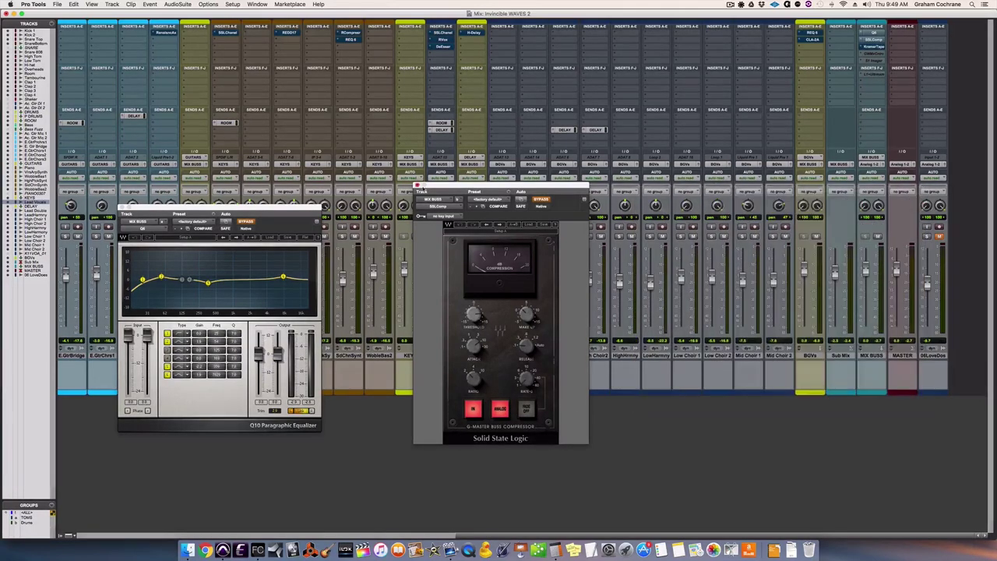
left_click(418, 190)
left_click(123, 209)
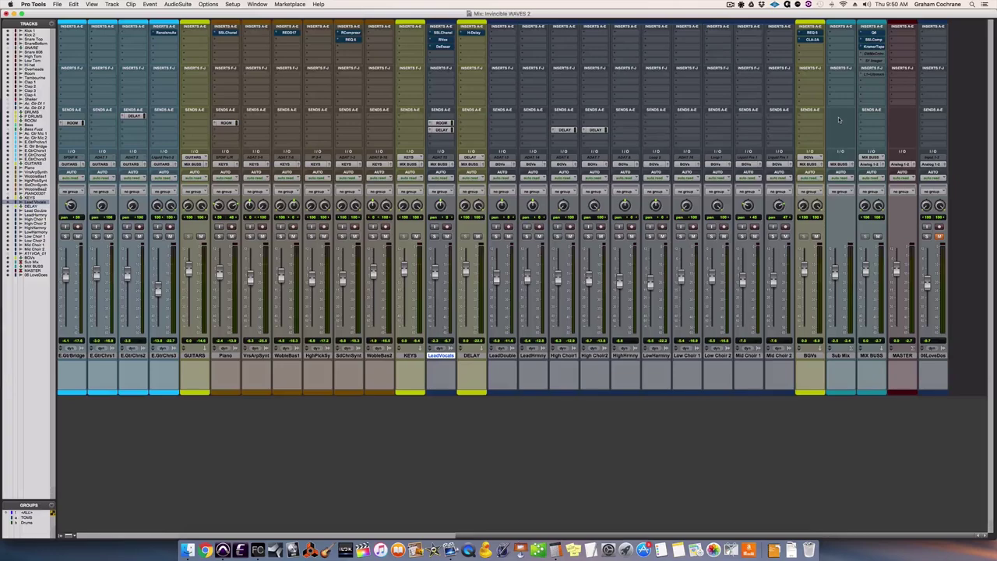
Compare playback with the MIX BUSS Q10 equalizer bypassed and active, leaving it active with its window closed
scroll(704, 95, "left", 10)
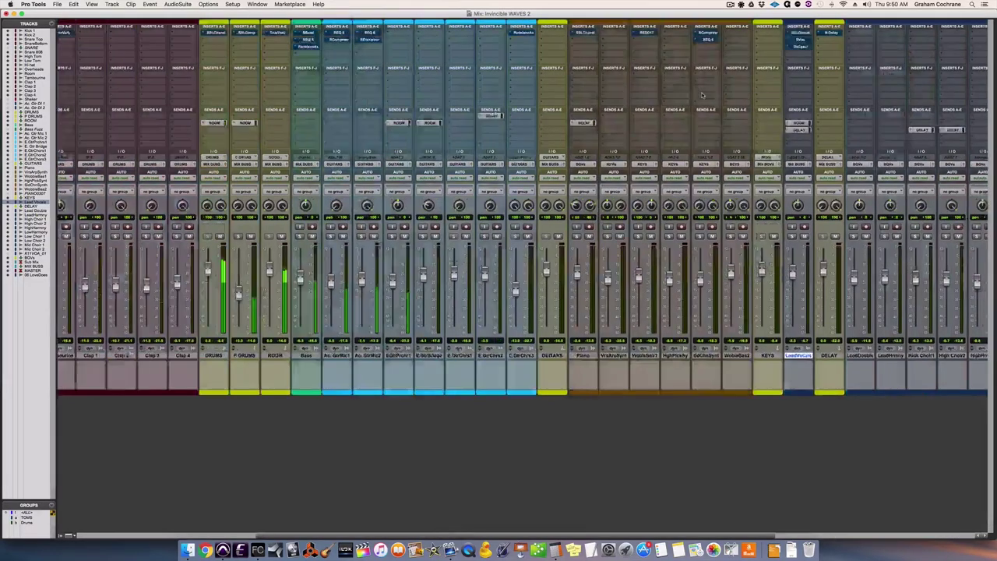
scroll(779, 98, "right", 10)
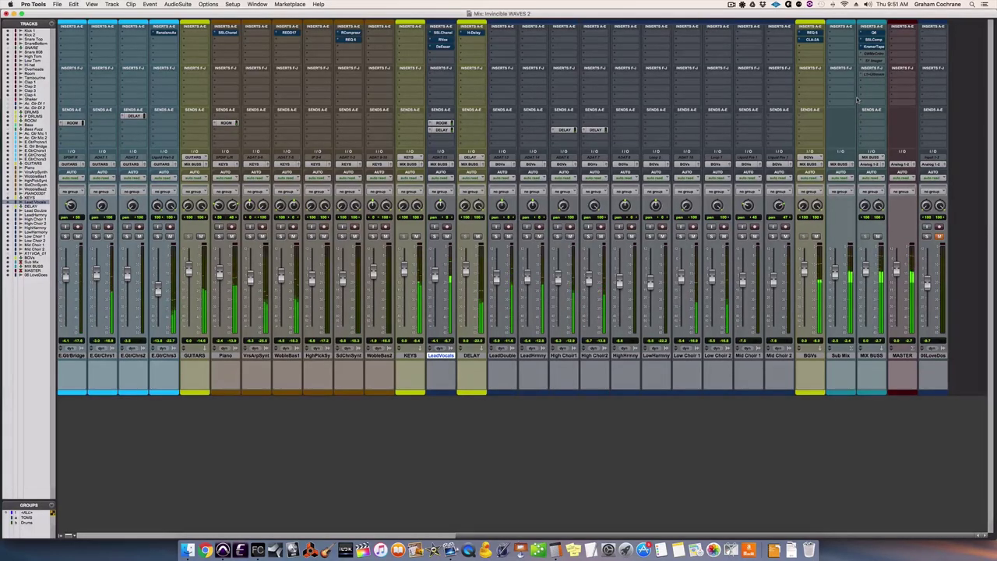
left_click(871, 32)
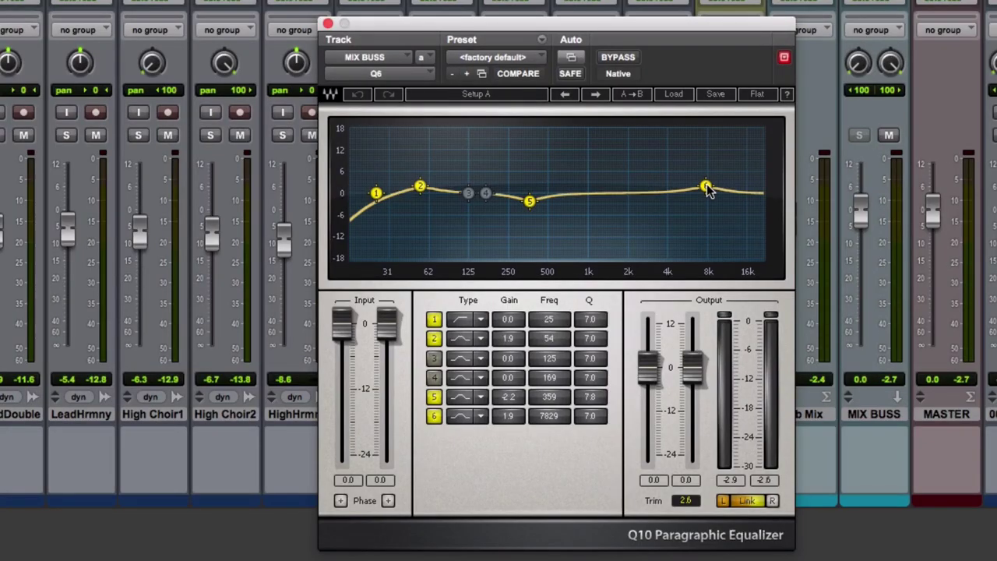
left_click(613, 62)
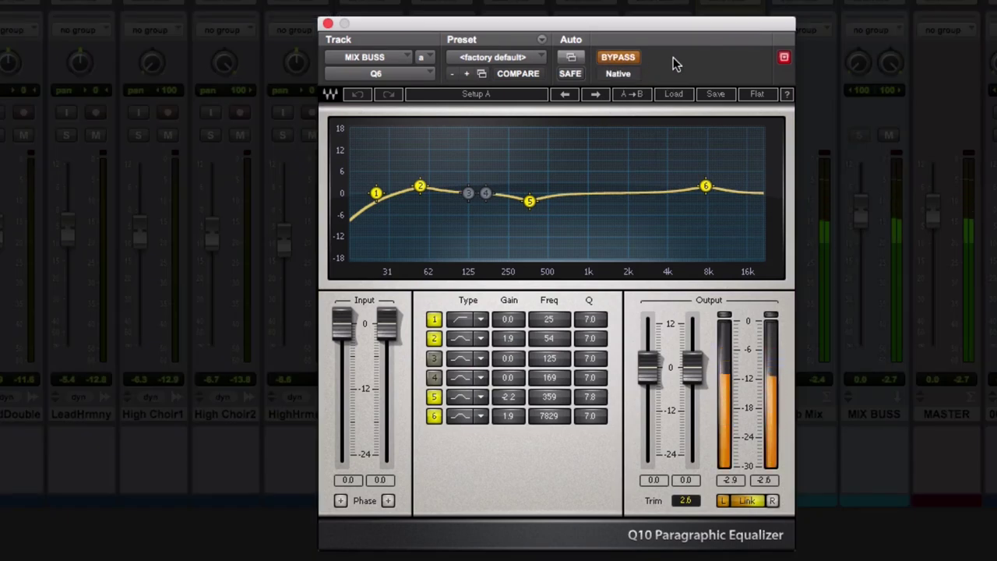
left_click(620, 59)
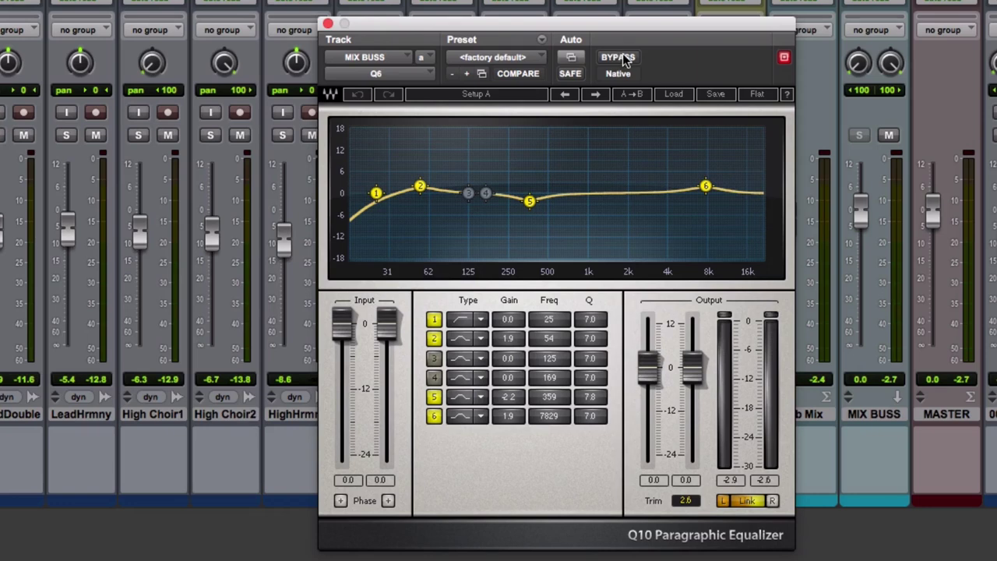
left_click(626, 59)
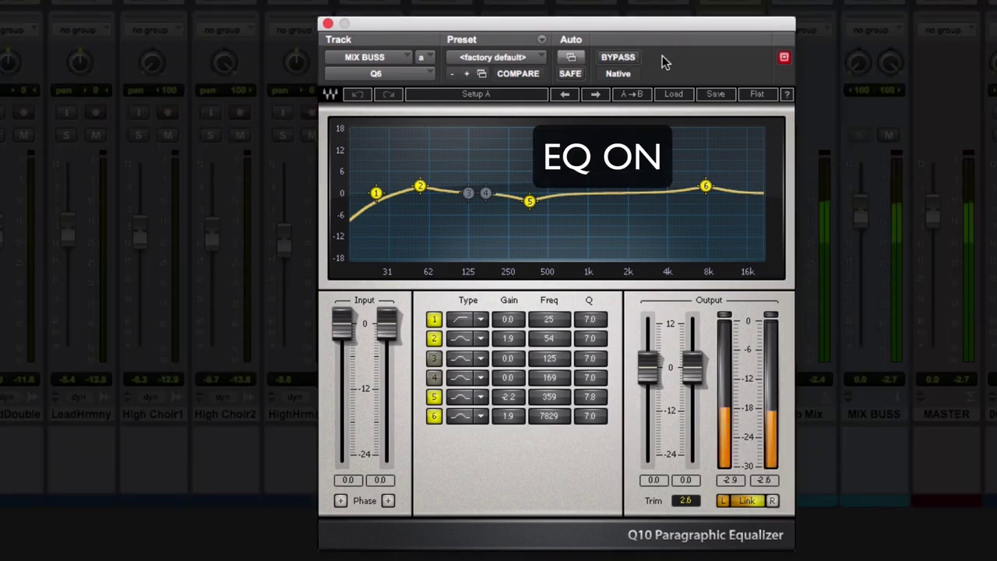
left_click(623, 60)
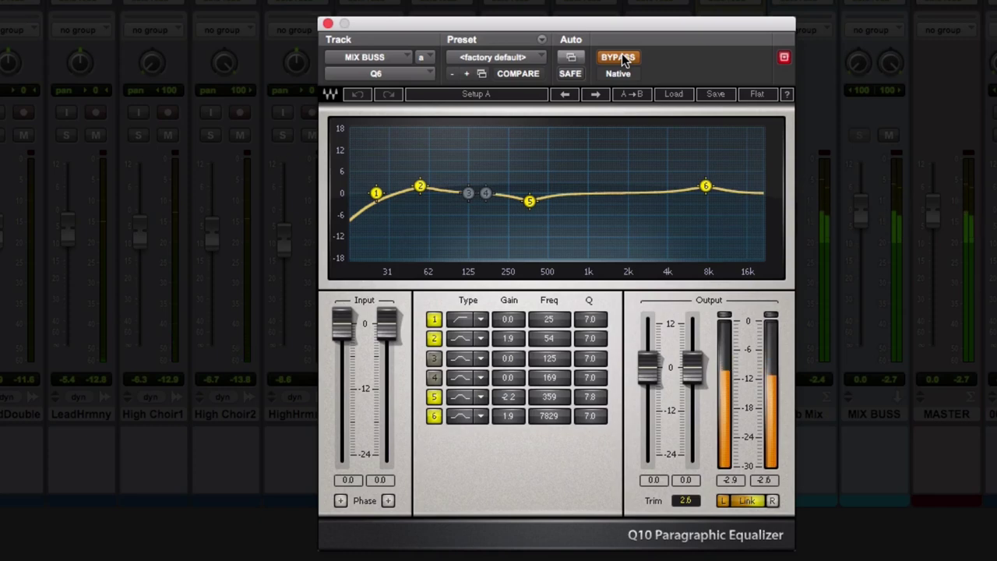
left_click(623, 60)
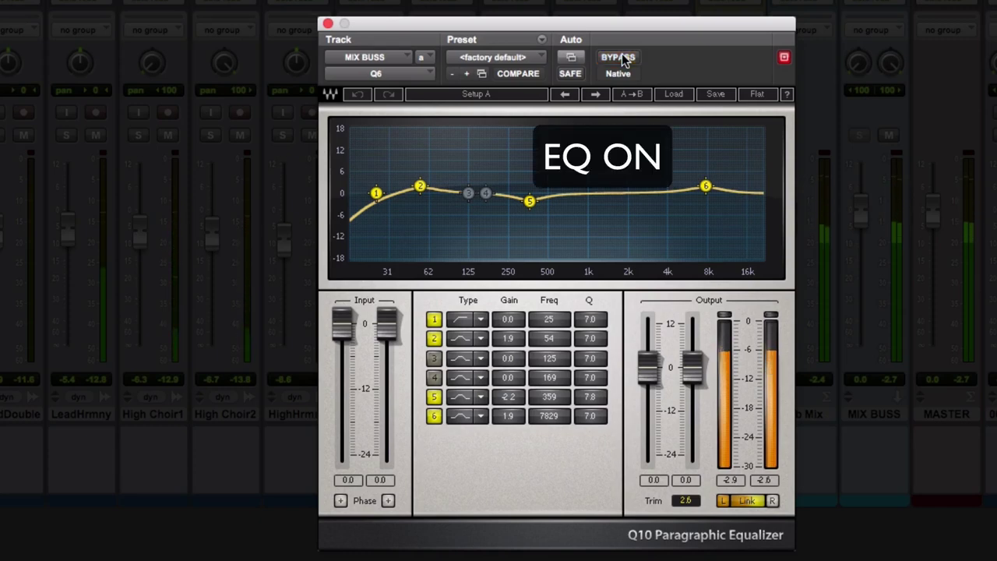
left_click(623, 60)
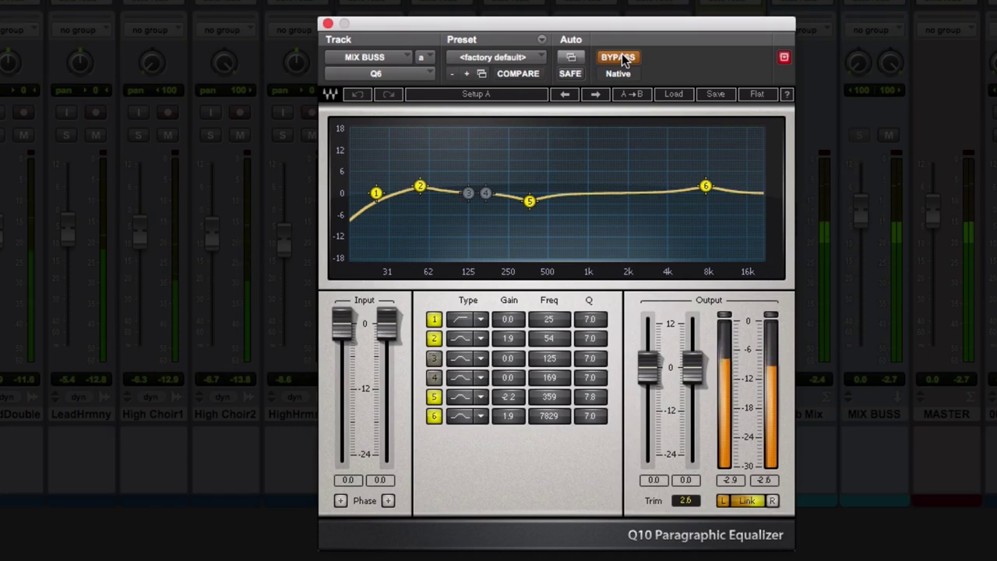
left_click(622, 57)
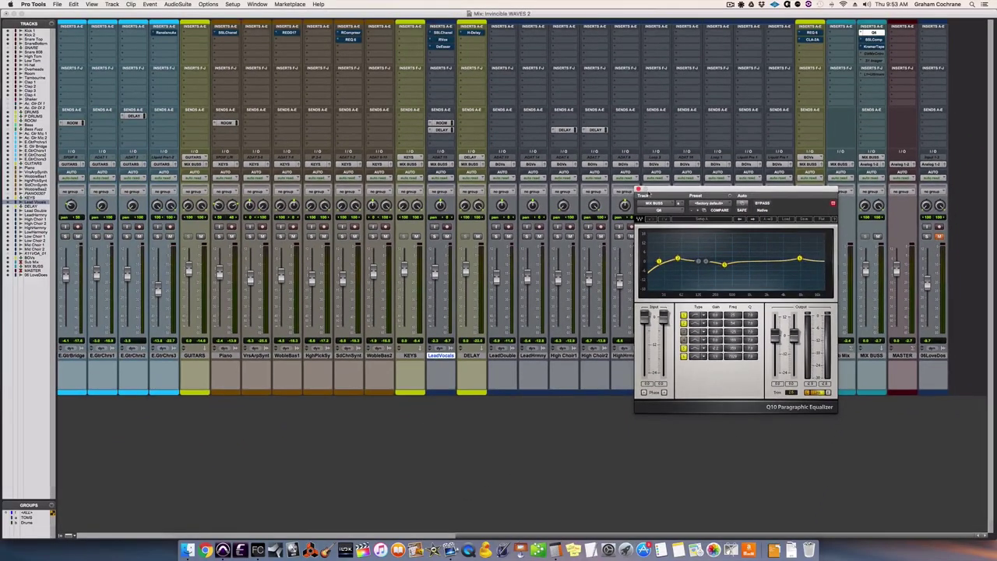
left_click(521, 126)
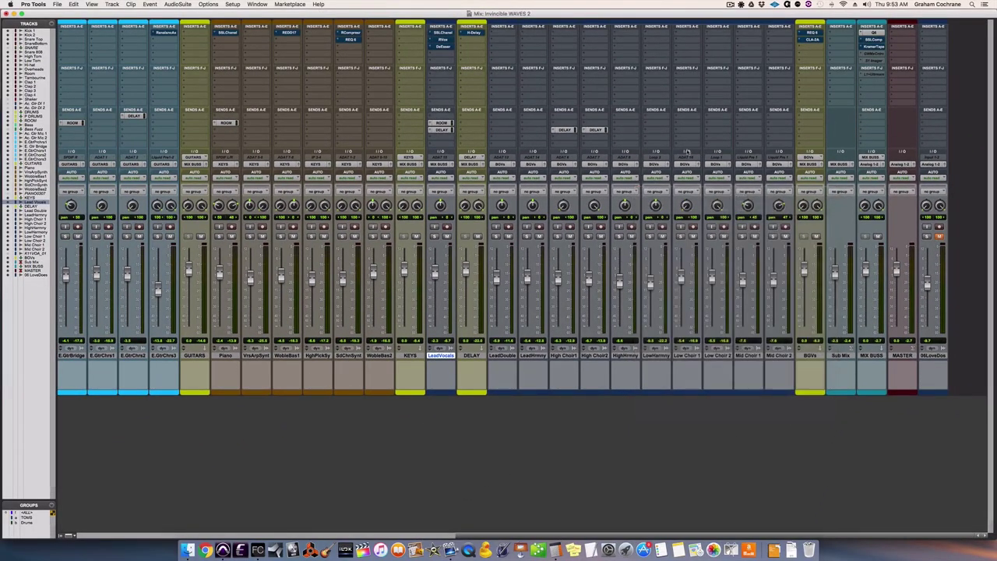
Open the SSLComp compressor on MIX BUSS and examine its attack, release and ratio settings
left_click(875, 39)
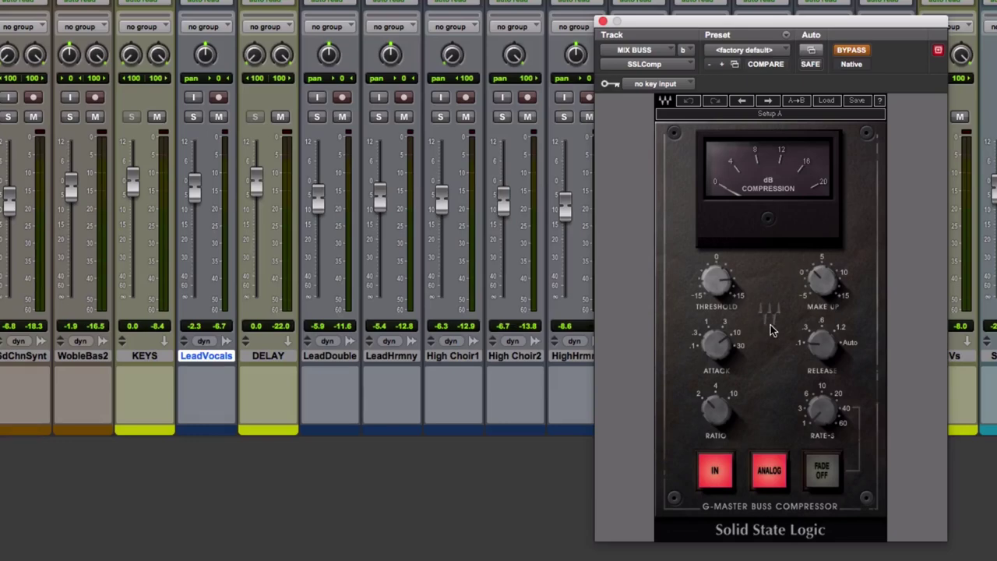
mouse_move(732, 355)
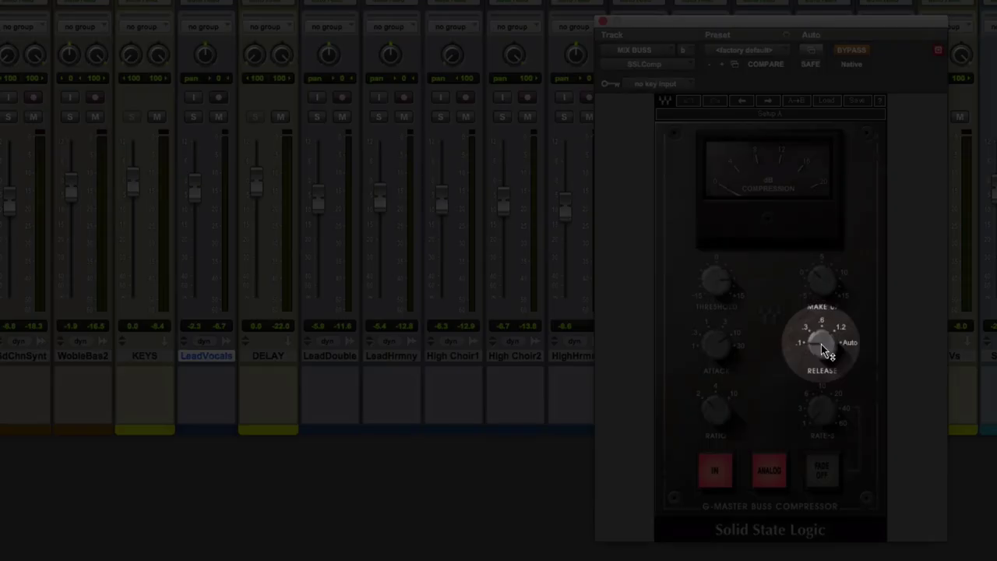
mouse_move(821, 345)
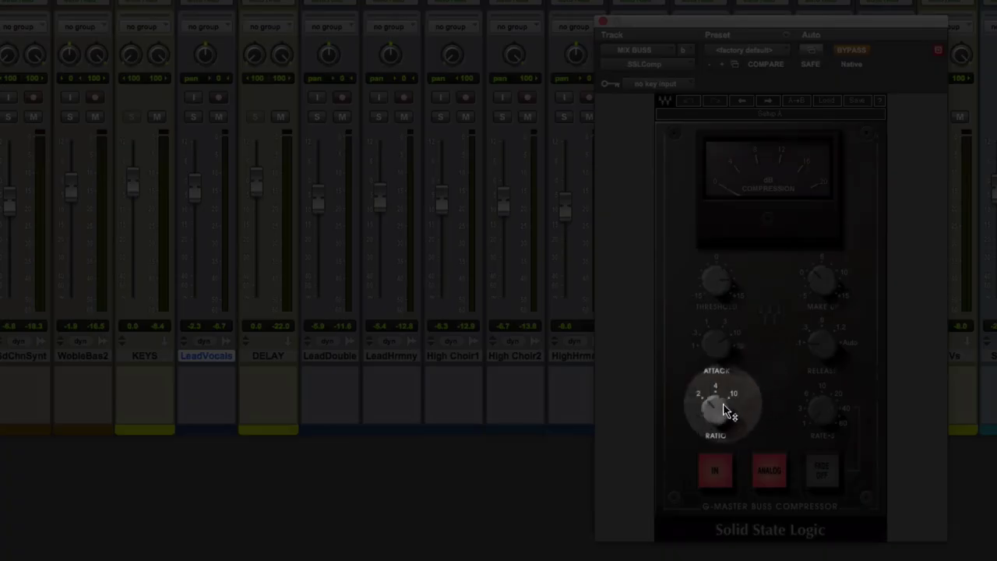
mouse_move(717, 408)
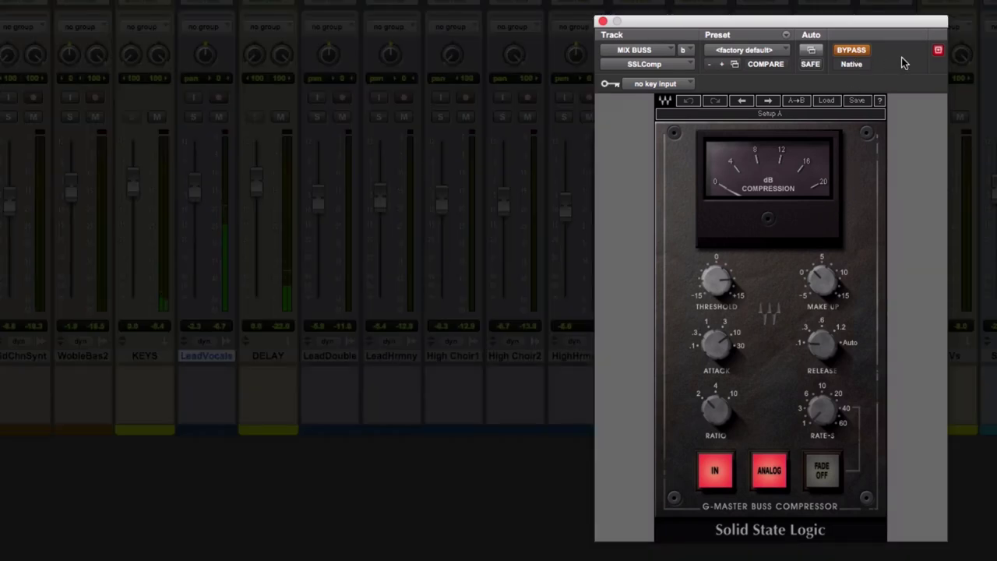
Compare playback with the SSLComp compressor bypassed and active, leaving it active with its window closed
left_click(853, 50)
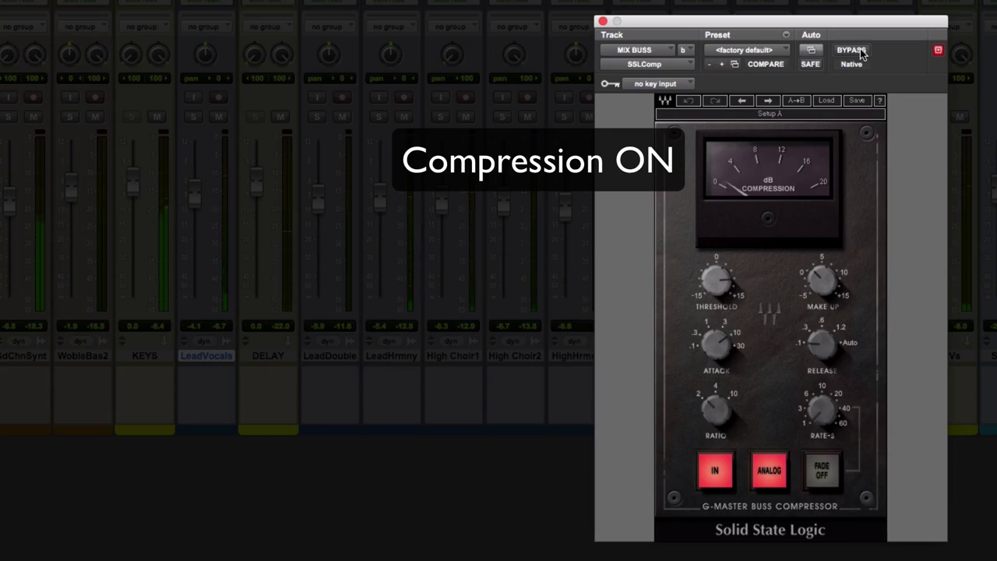
left_click(852, 50)
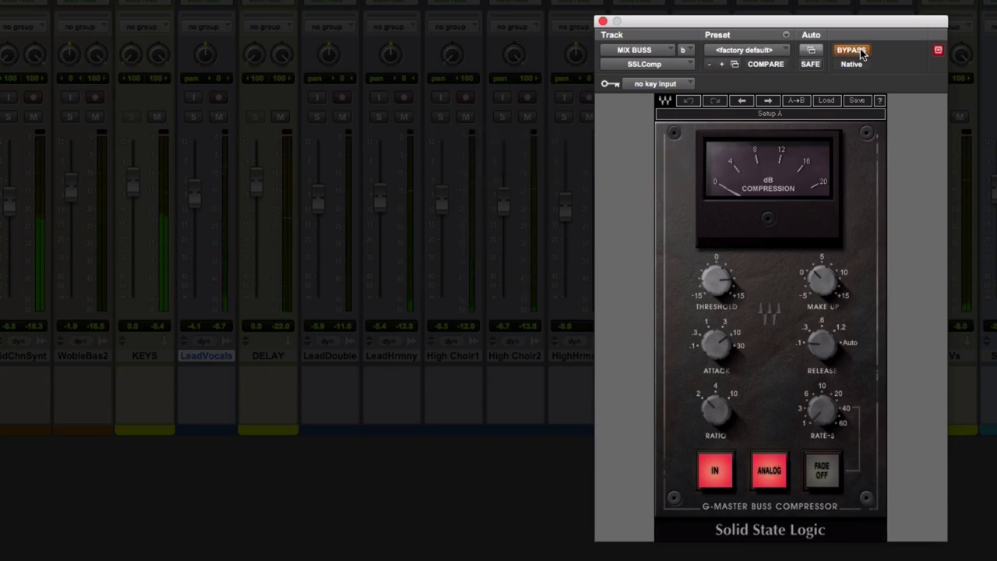
left_click(860, 51)
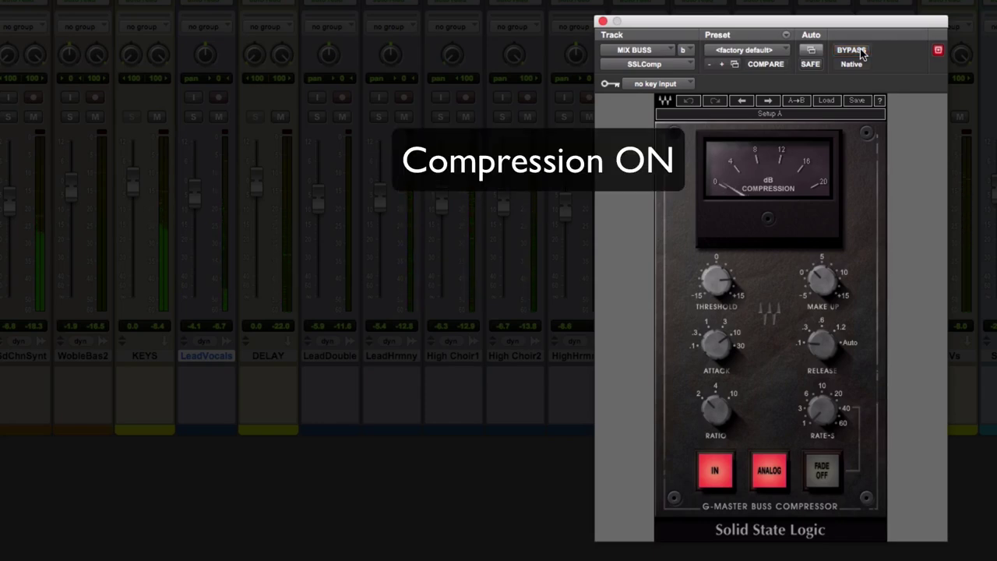
left_click(860, 51)
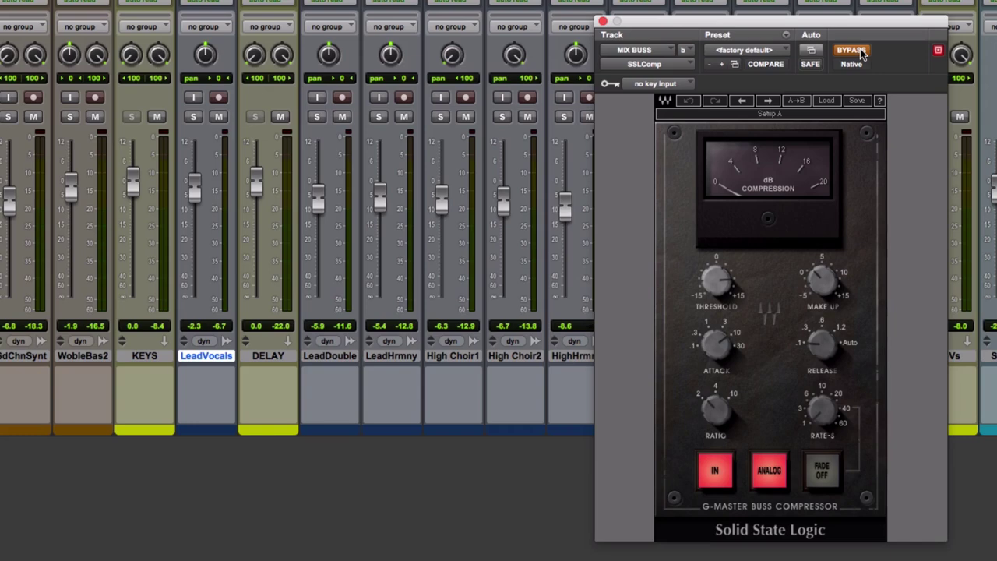
left_click(852, 50)
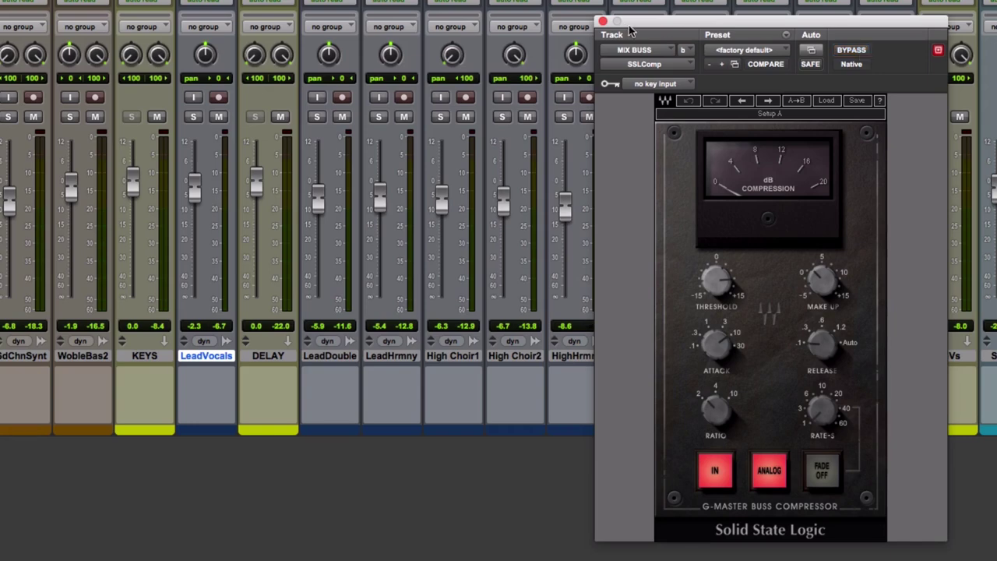
left_click(603, 21)
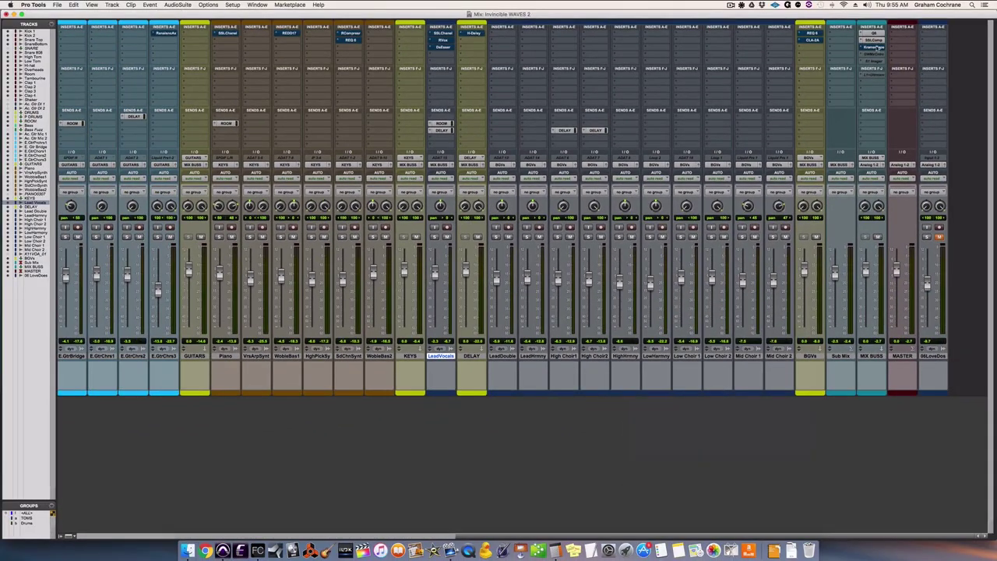
Open the Kramer Tape plug-in on MIX BUSS and examine its Mastering factory presets and record level
left_click(880, 34)
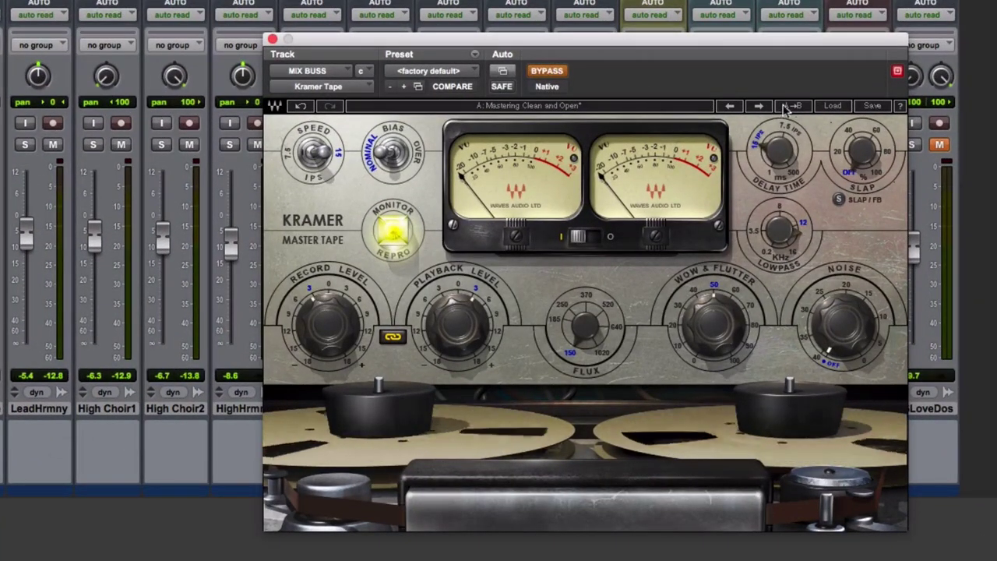
left_click(833, 105)
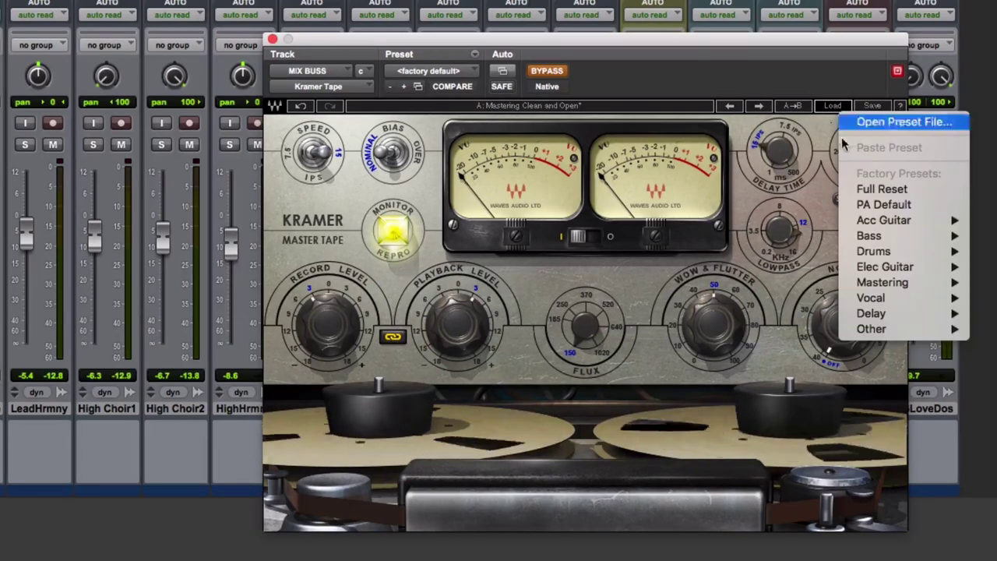
mouse_move(891, 283)
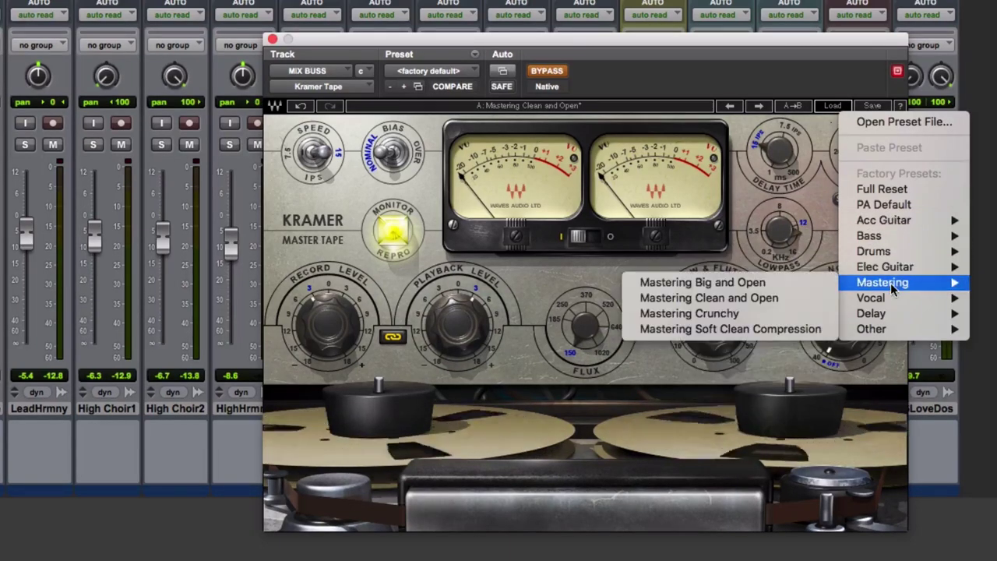
left_click(795, 298)
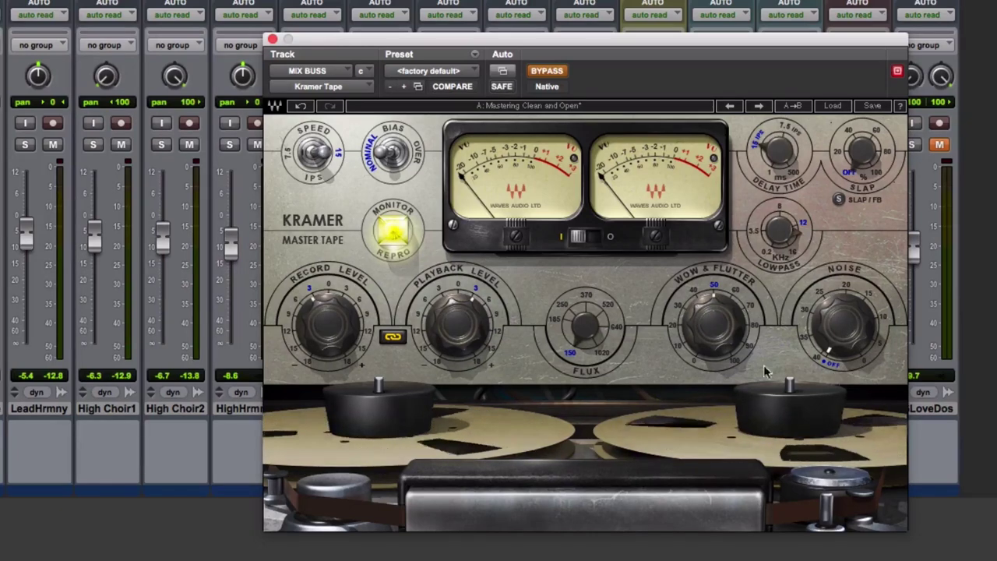
mouse_move(343, 323)
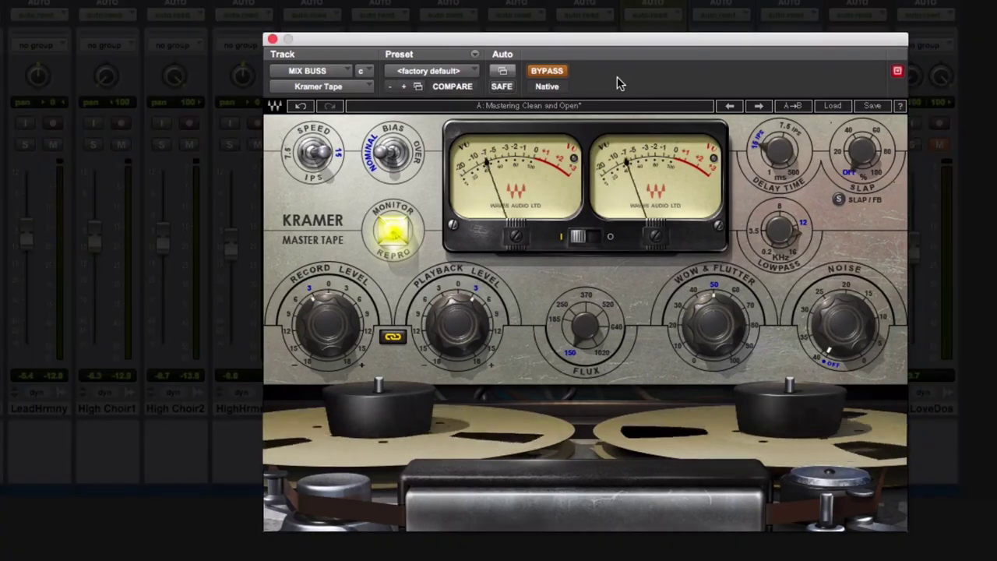
Compare playback with the Kramer Tape plug-in on MIX BUSS bypassed and active, leaving it active with its window closed
left_click(563, 75)
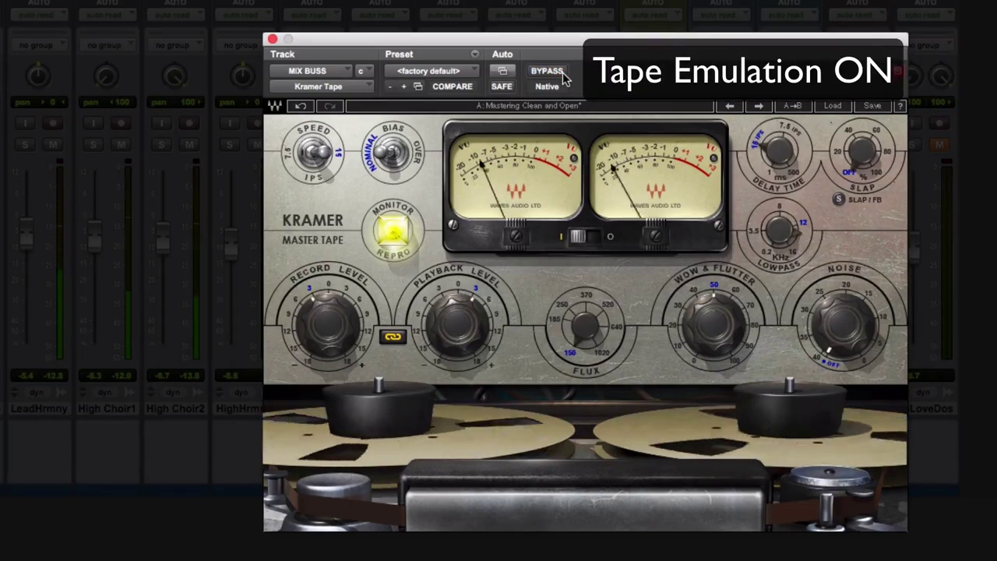
left_click(548, 72)
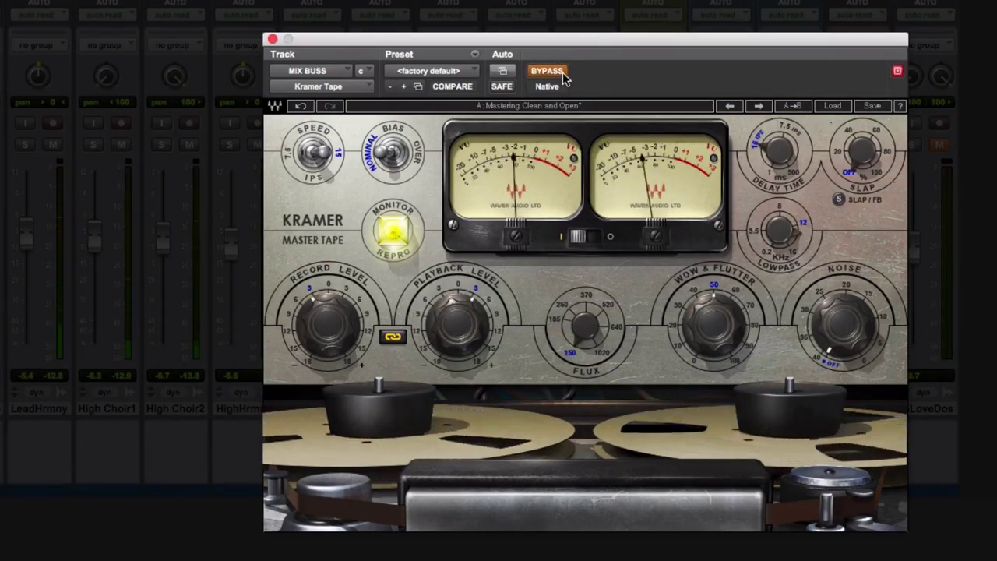
left_click(562, 75)
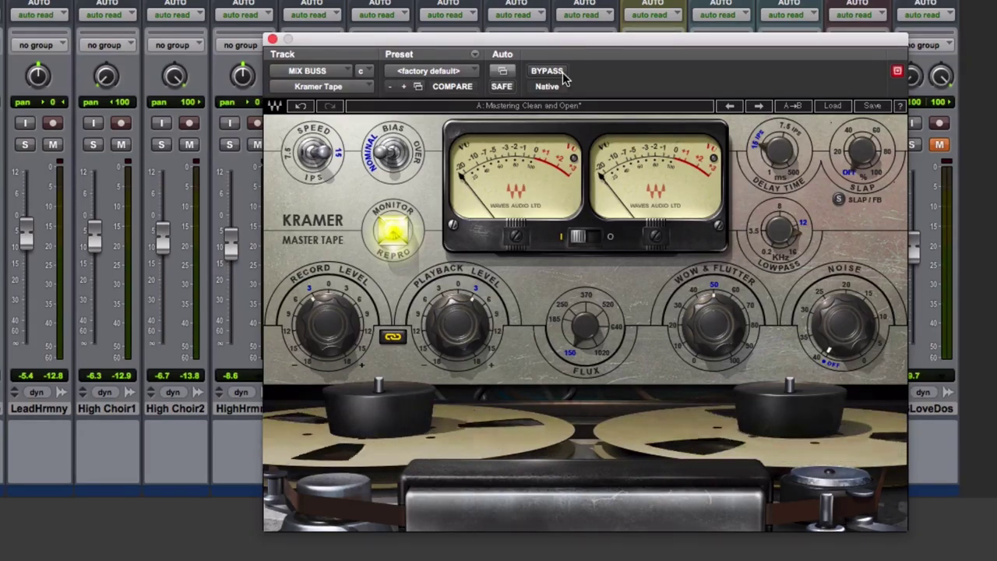
left_click(547, 71)
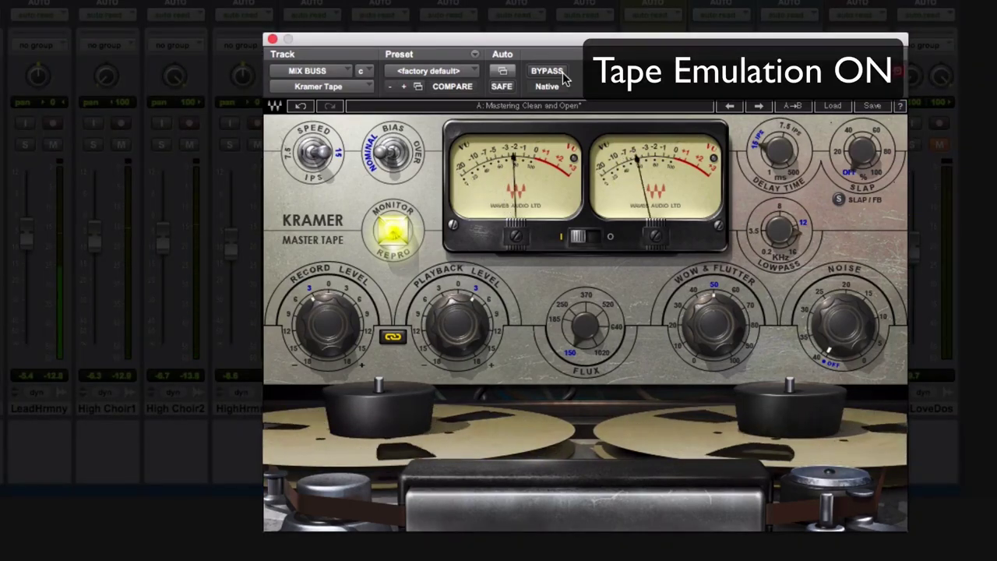
left_click(562, 73)
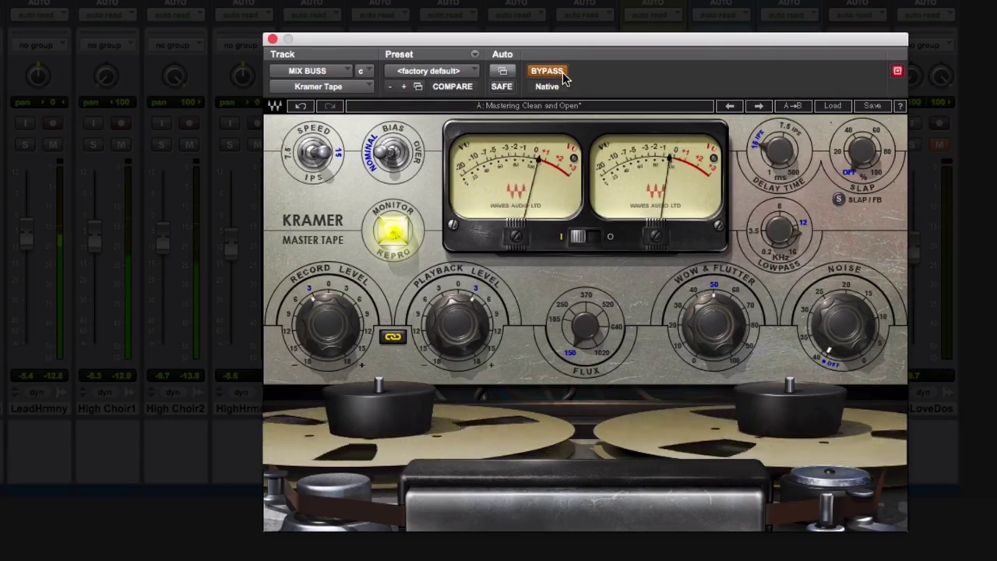
left_click(564, 75)
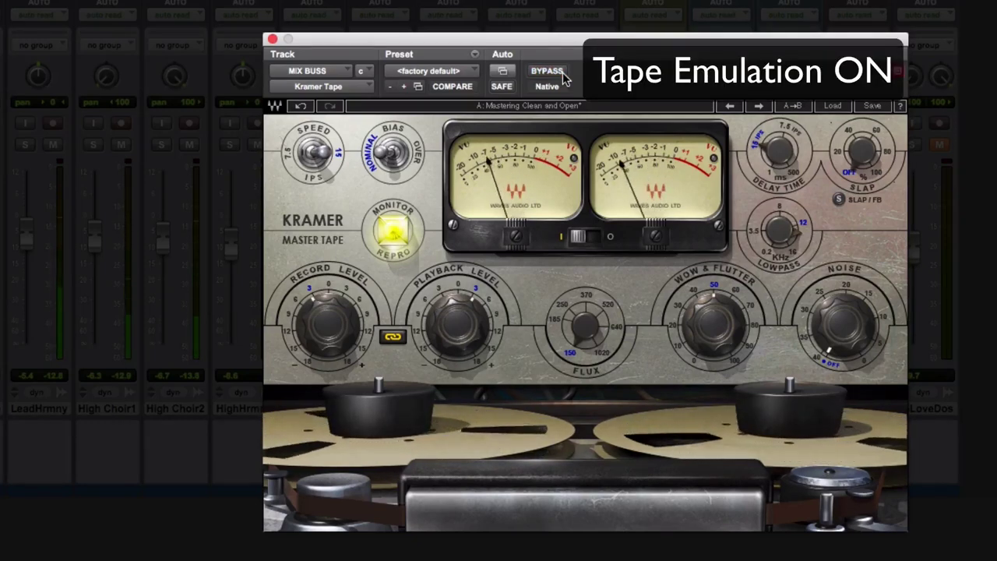
left_click(563, 73)
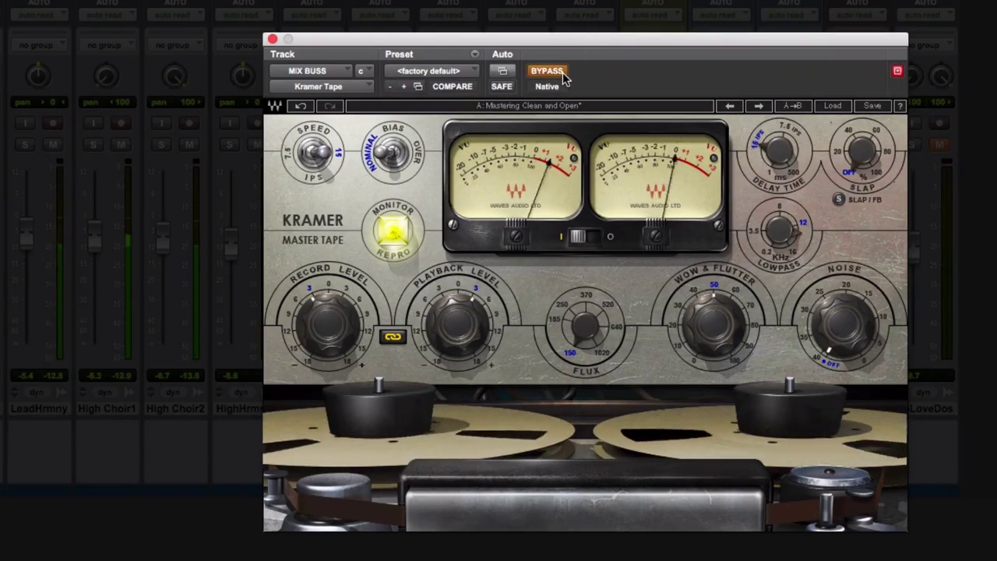
left_click(563, 74)
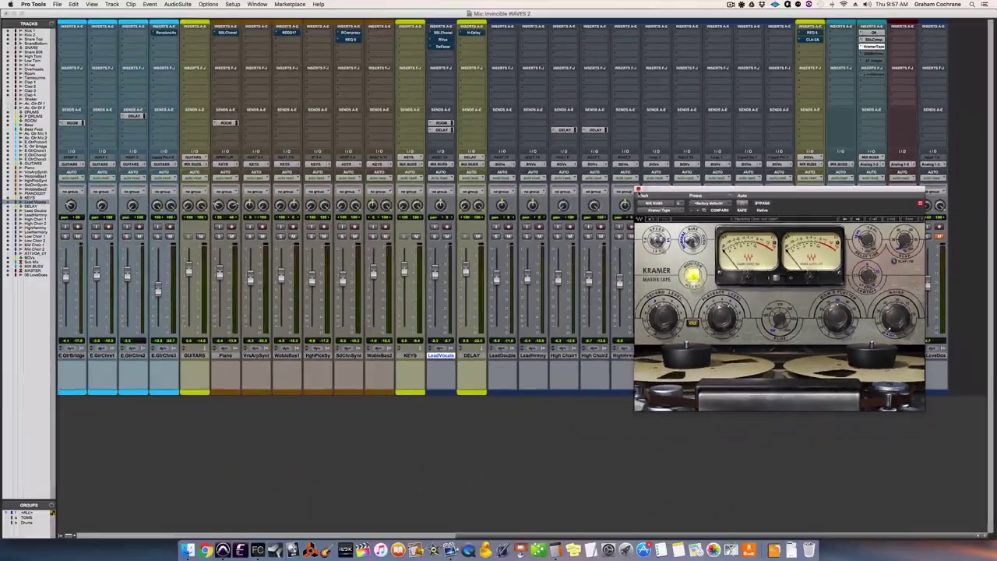
left_click(470, 123)
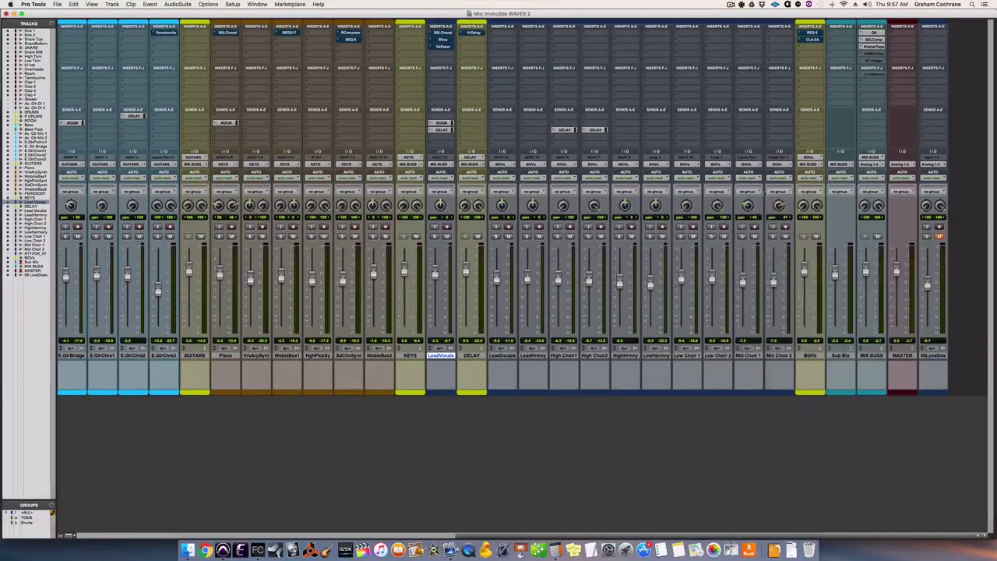
Review the MIX BUSS Q6, SSLComp and Kramer Tape plug-ins one after another, closing each window
left_click(871, 31)
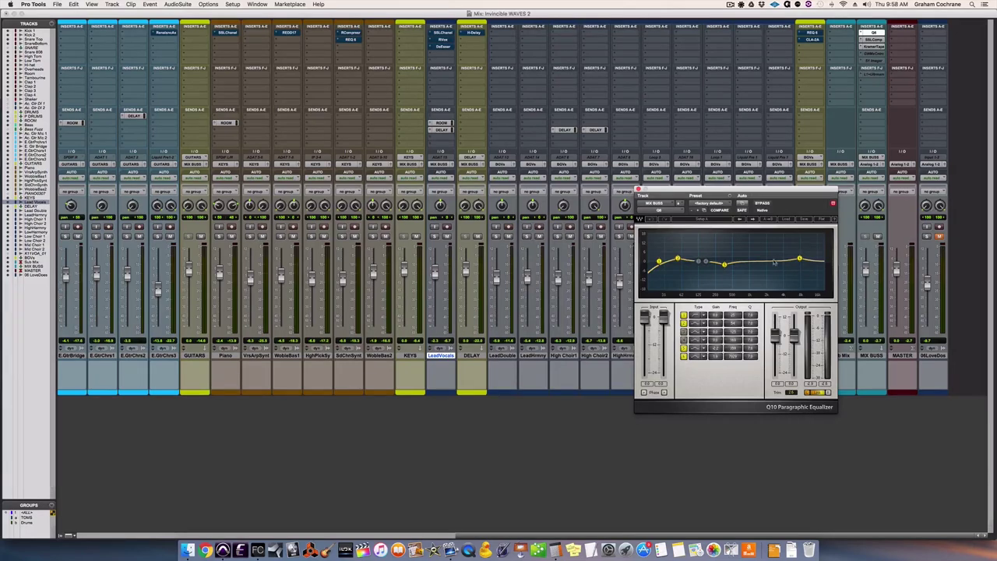
left_click(638, 189)
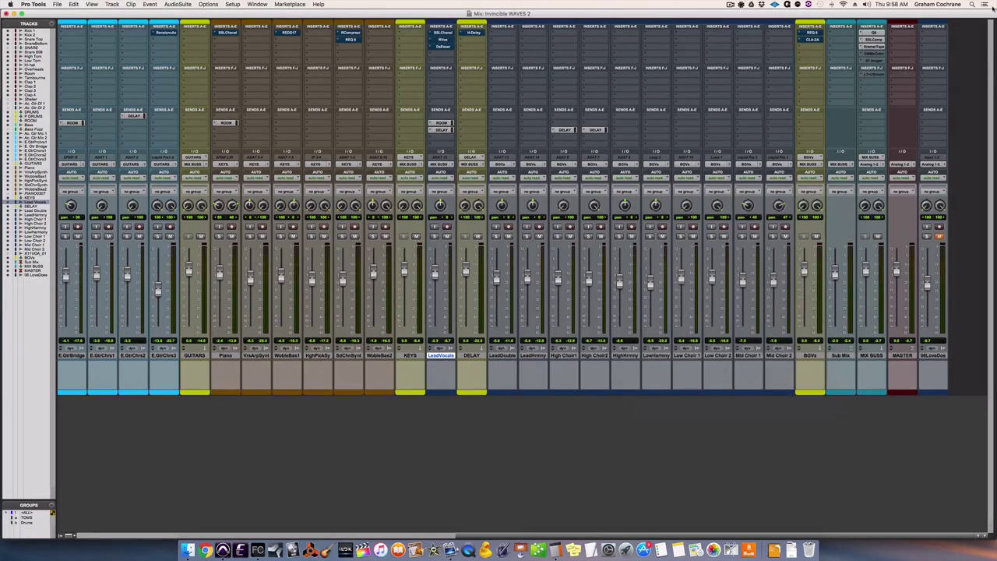
left_click(875, 40)
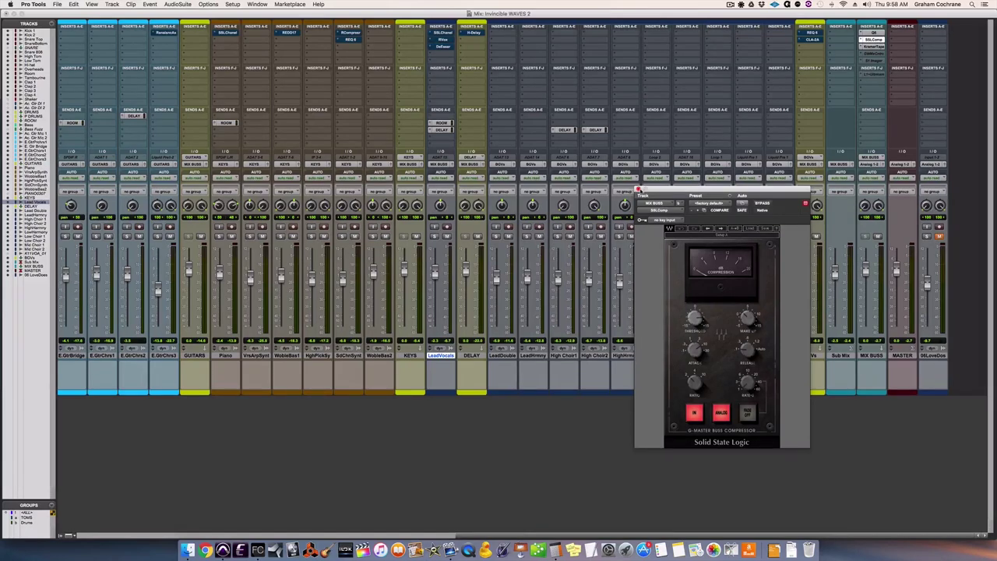
left_click(638, 189)
left_click(871, 46)
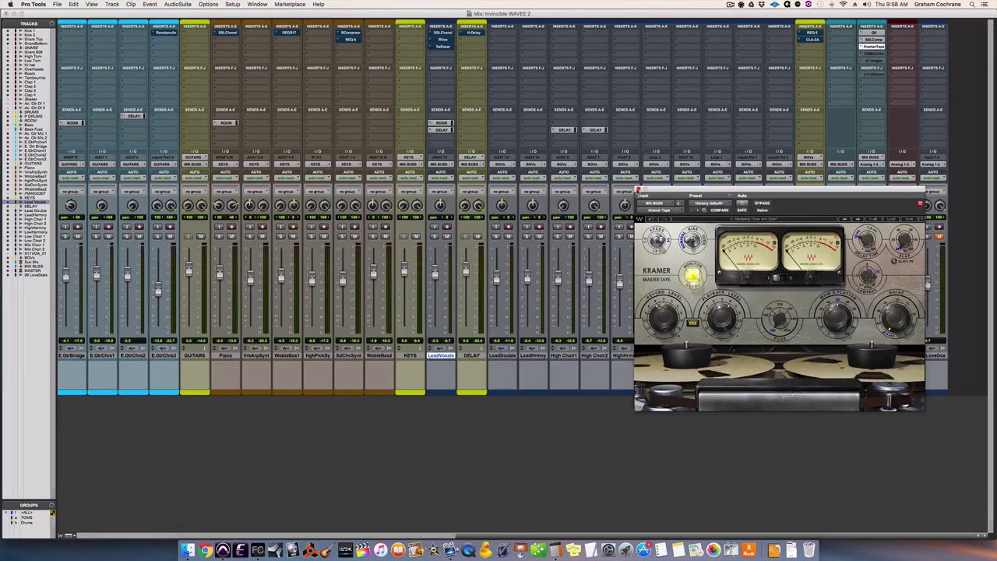
left_click(638, 189)
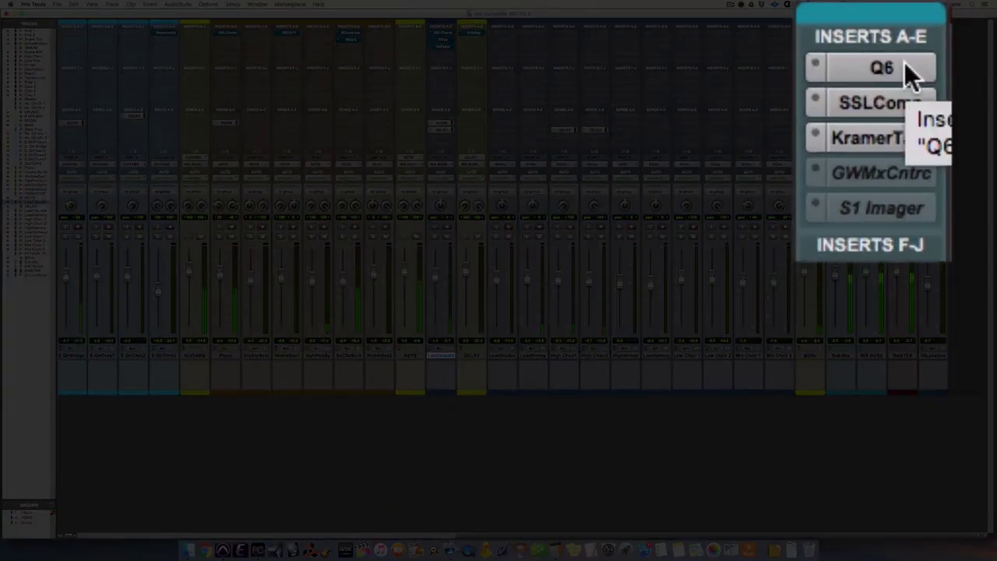
During playback, bypass the Q6, SSLComp and KramerTape inserts on MIX BUSS together, and reactivate all three to compare
left_click(905, 68, "super")
left_click(898, 107, "super")
left_click(898, 140, "super")
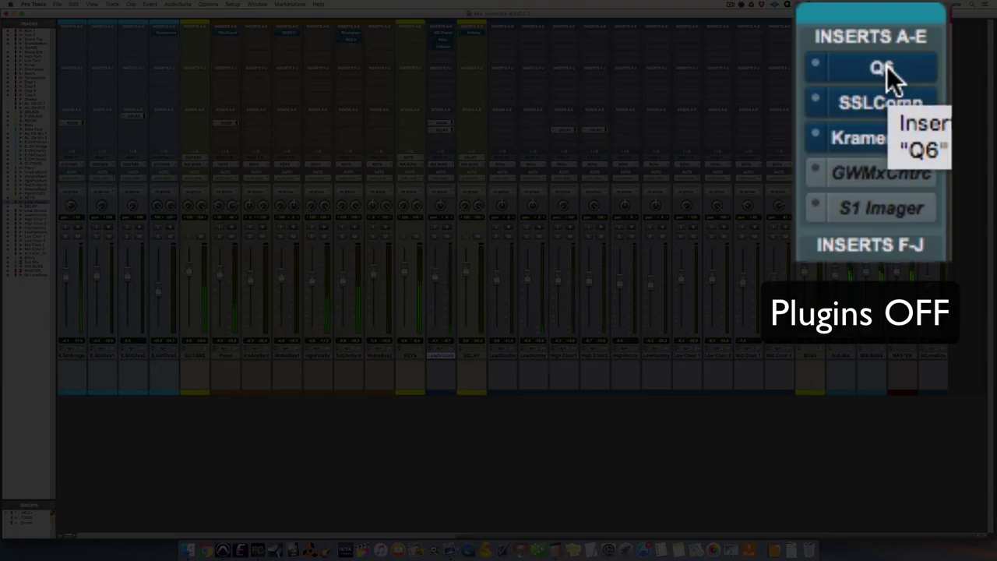
left_click(887, 69, "super")
left_click(883, 100, "super")
left_click(884, 136, "super")
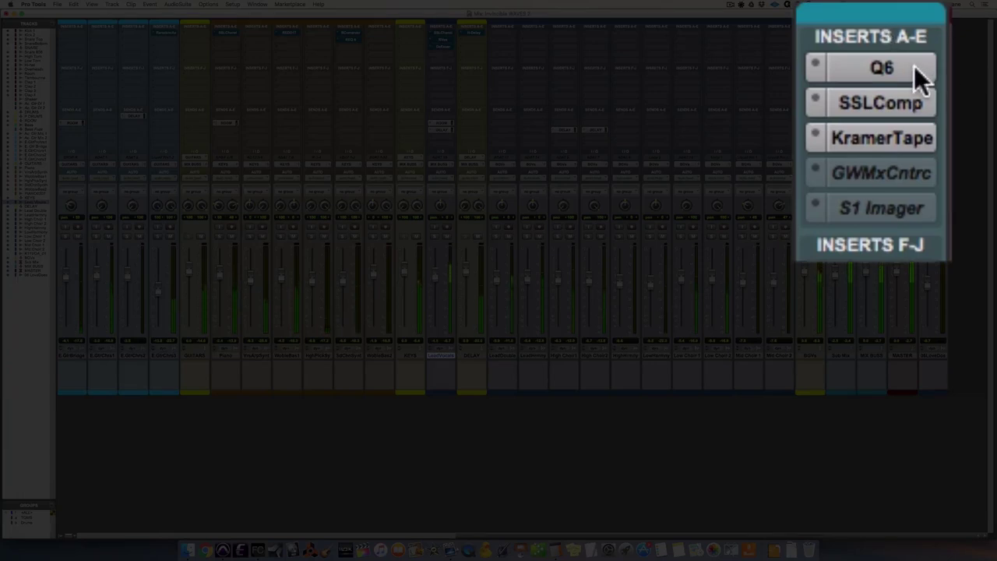
Repeat the bypassed-versus-active comparison of the whole Q6, SSLComp and KramerTape chain, leaving all three inserts active
left_click(916, 75, "super")
left_click(913, 109, "super")
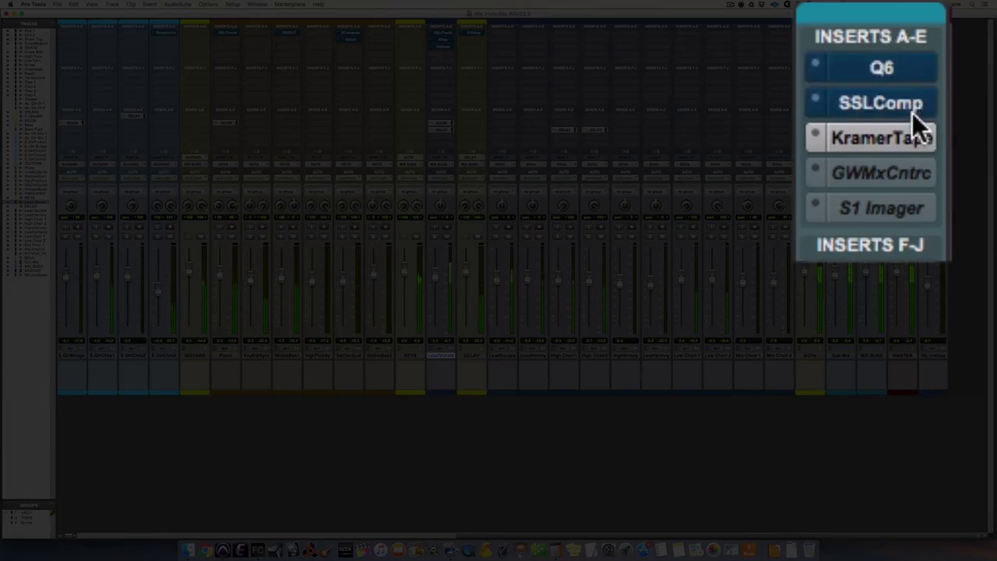
left_click(912, 130, "super")
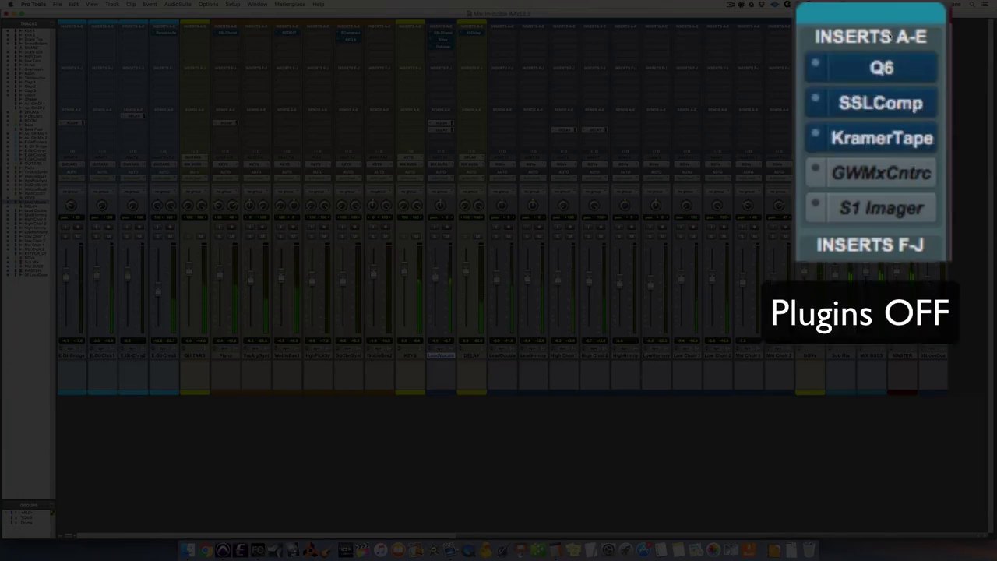
left_click(912, 70, "super")
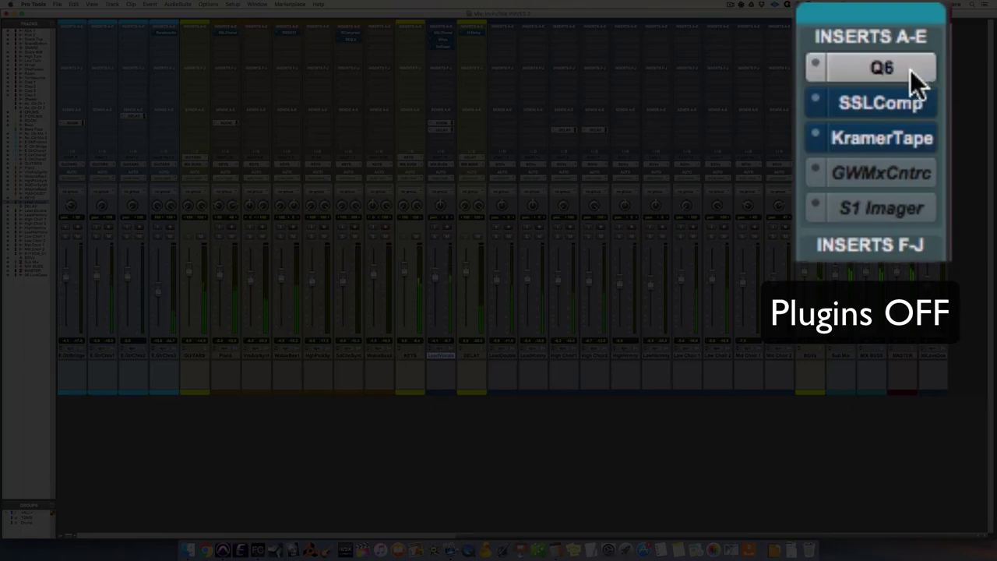
left_click(911, 106, "super")
left_click(902, 130, "super")
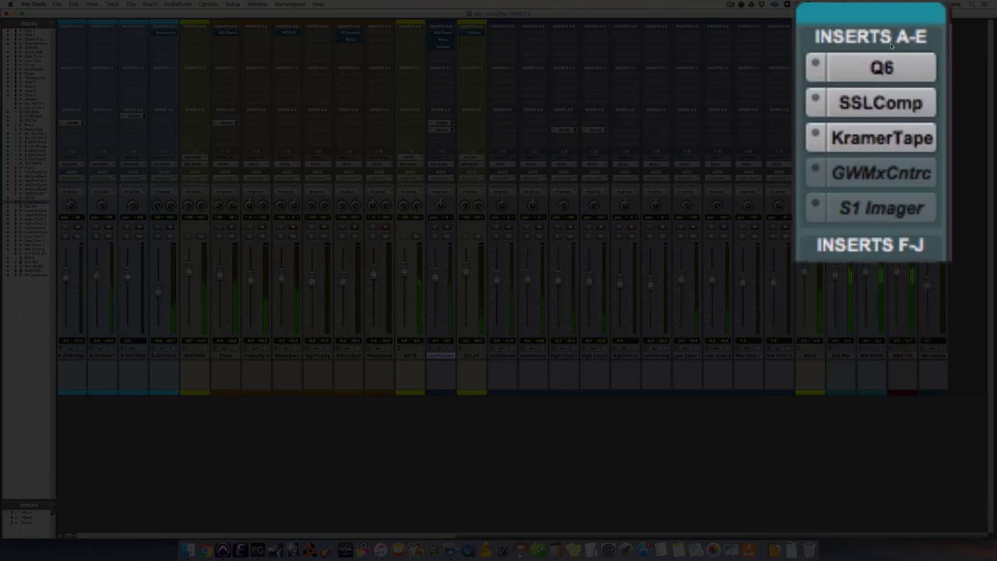